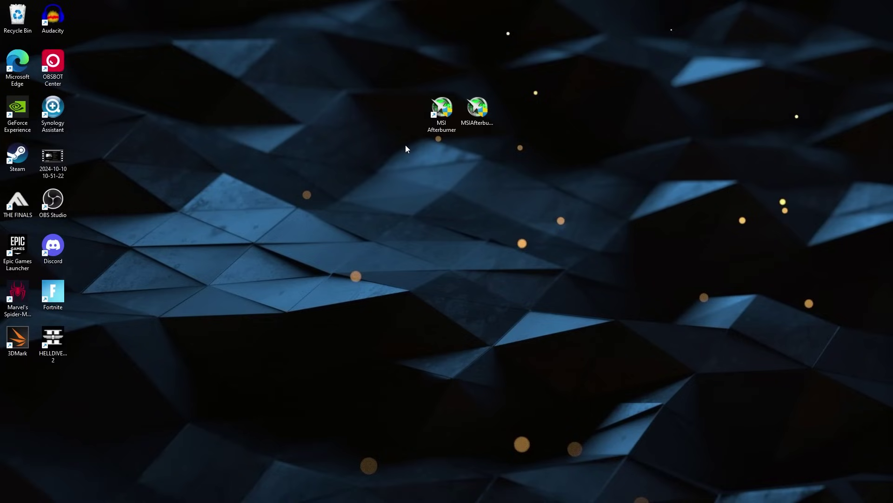
Step: Compare the Elgato 4K Pro and HD60 S+ product pages in the browser
mouse_move(446, 108)
mouse_down()
mouse_move(403, 109)
mouse_move(443, 112)
mouse_up()
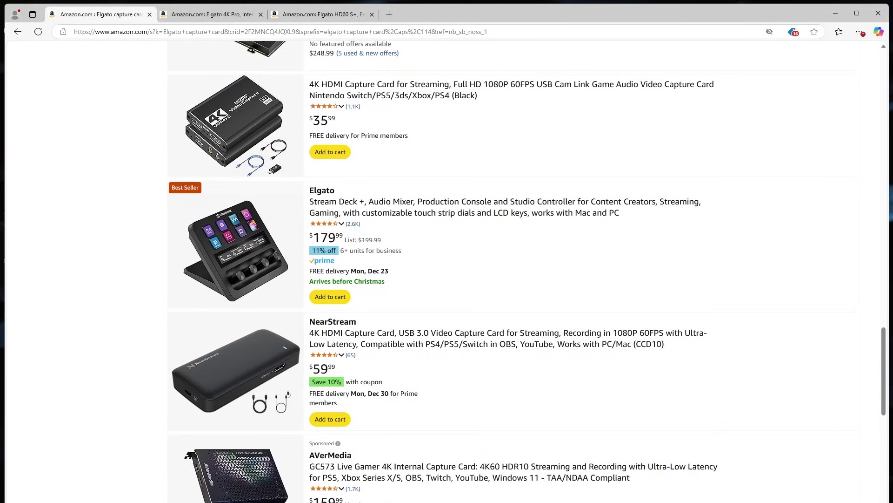
key(ctrl+Tab)
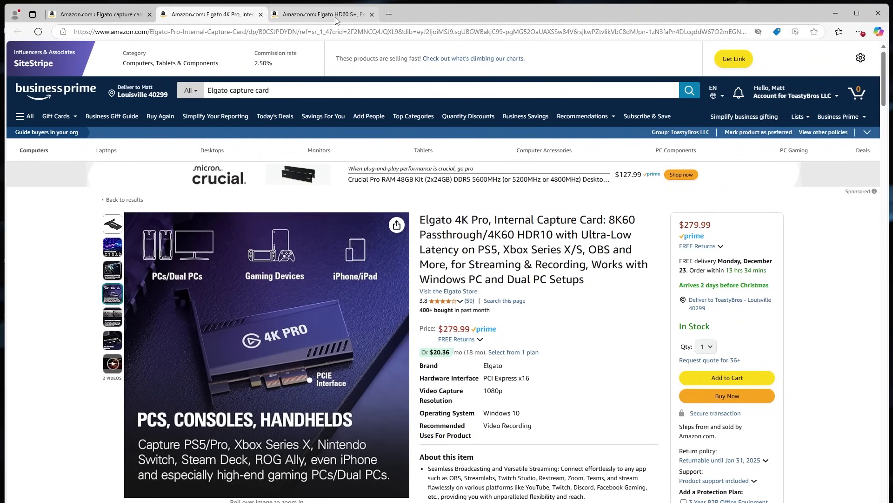
mouse_move(335, 17)
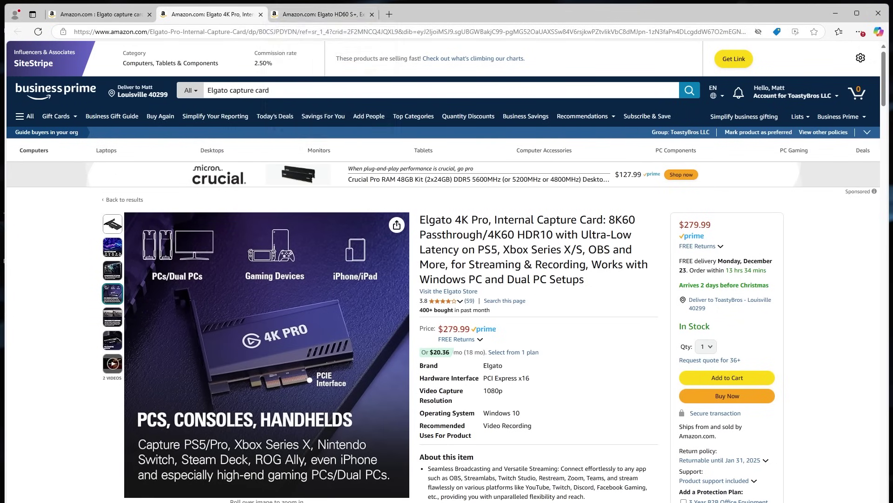
key(ctrl+Tab)
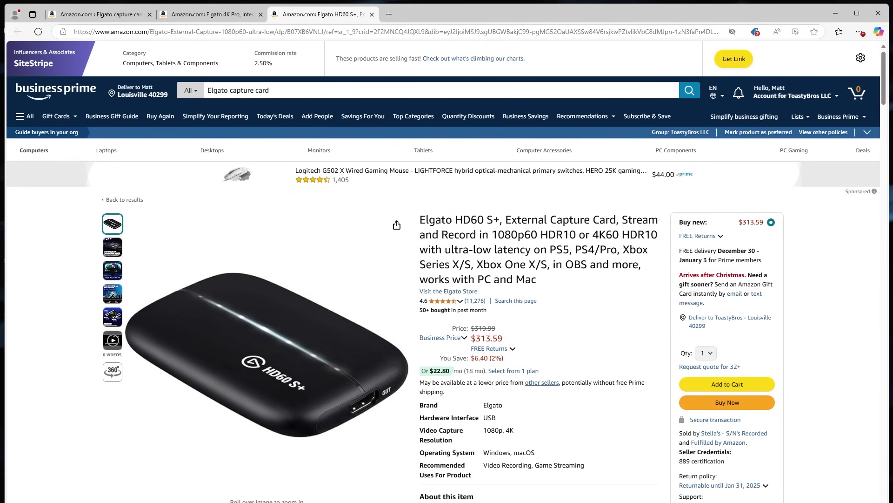
key(ctrl+shift+Tab)
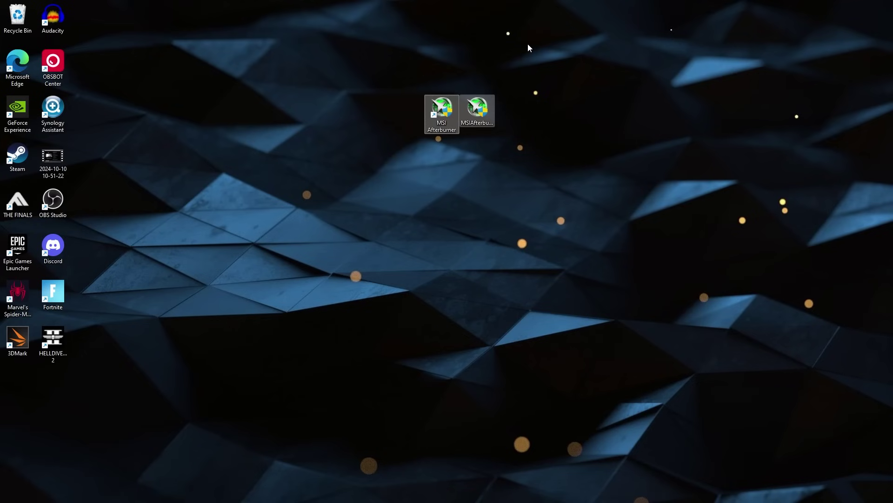
Step: Dismiss the cookie notice, download Afterburner 4.6.5 (Final), and select MSIAfterburnerSetup465 on the desktop
drag(524, 38, 389, 151)
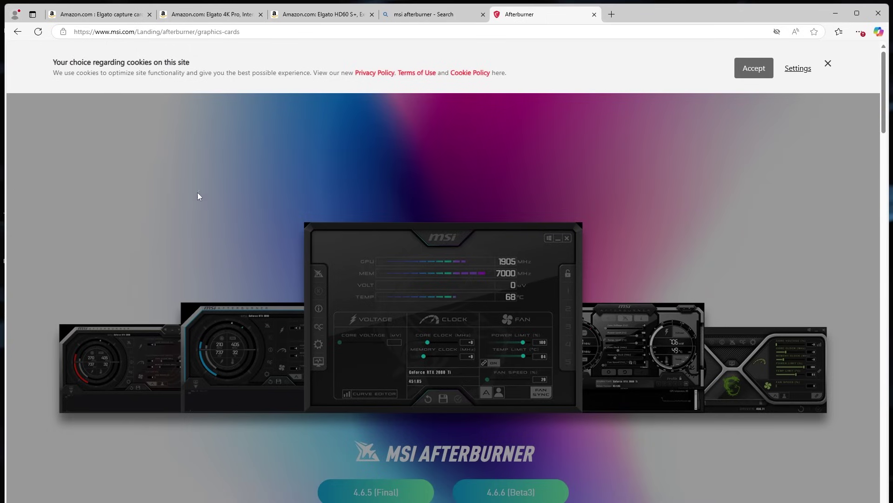
click(828, 63)
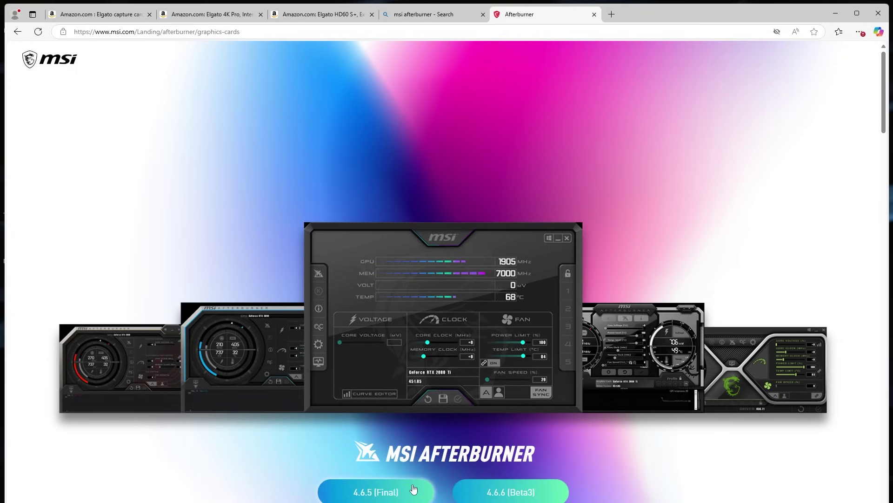
click(391, 492)
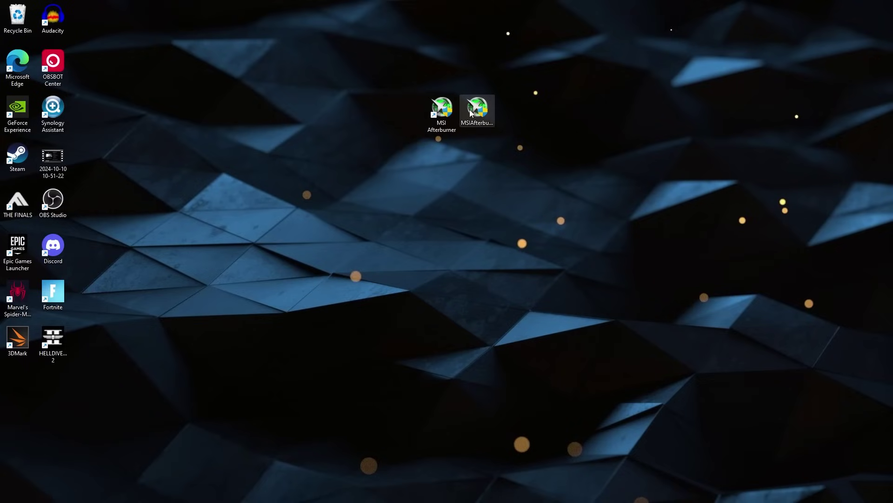
click(480, 108)
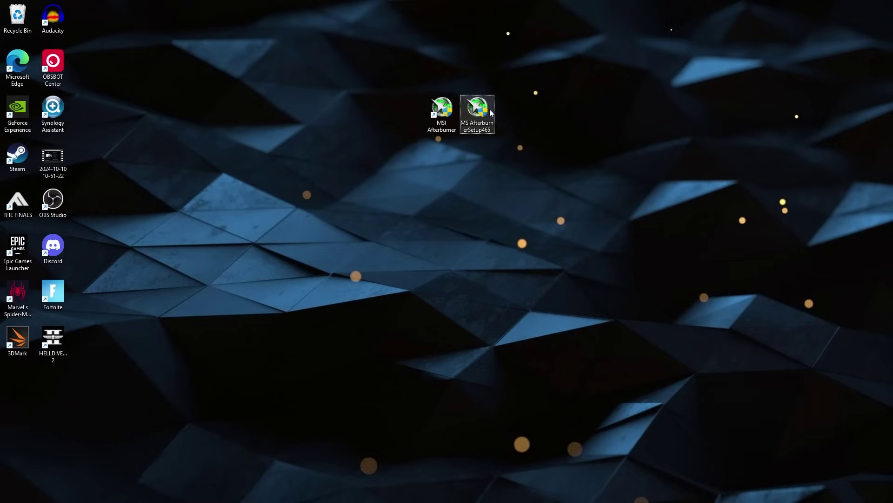
Step: Run MSIAfterburnerSetup465 with Afterburner and RivaTuner in the default folder, skipping the readme, then launch Afterburner
double_click(493, 110)
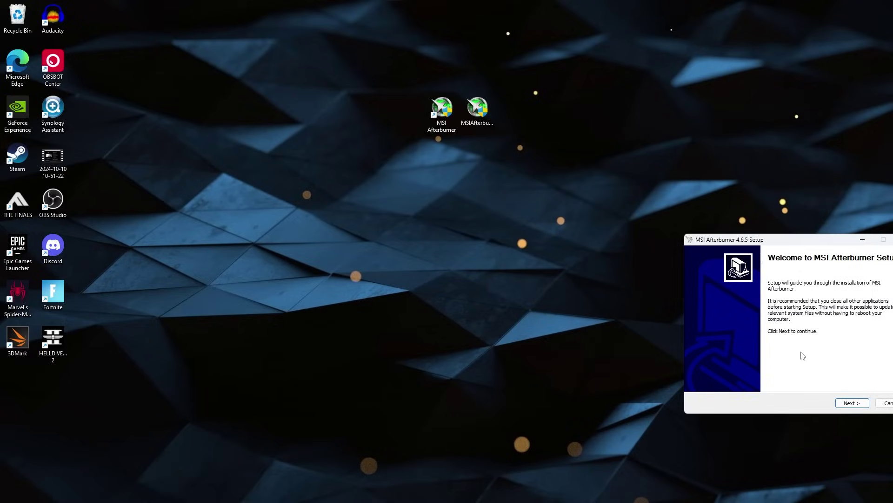
drag(773, 241, 546, 188)
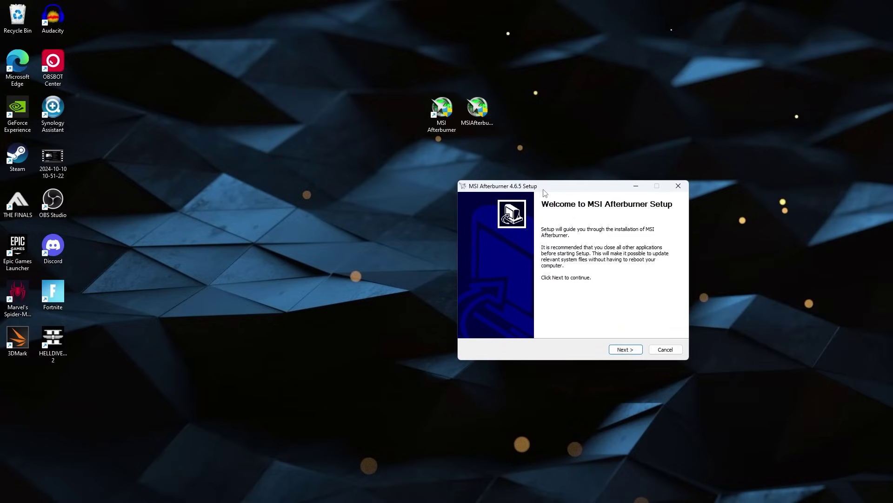
click(624, 352)
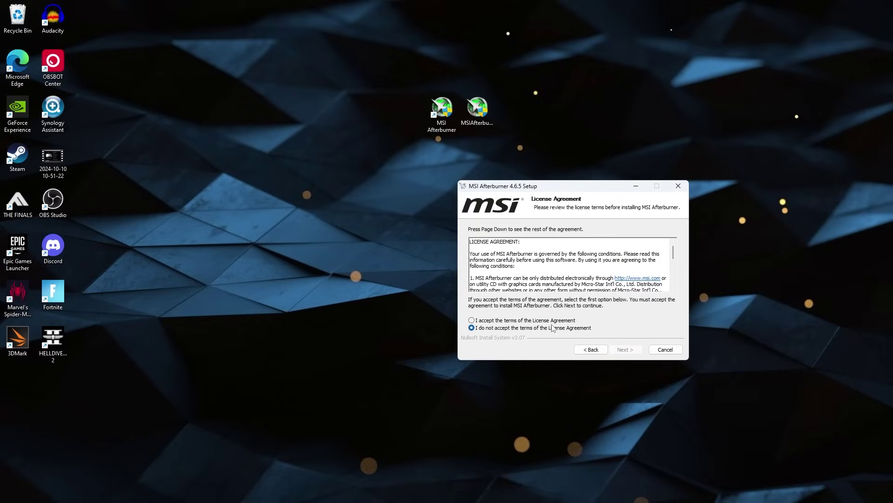
click(556, 321)
click(626, 349)
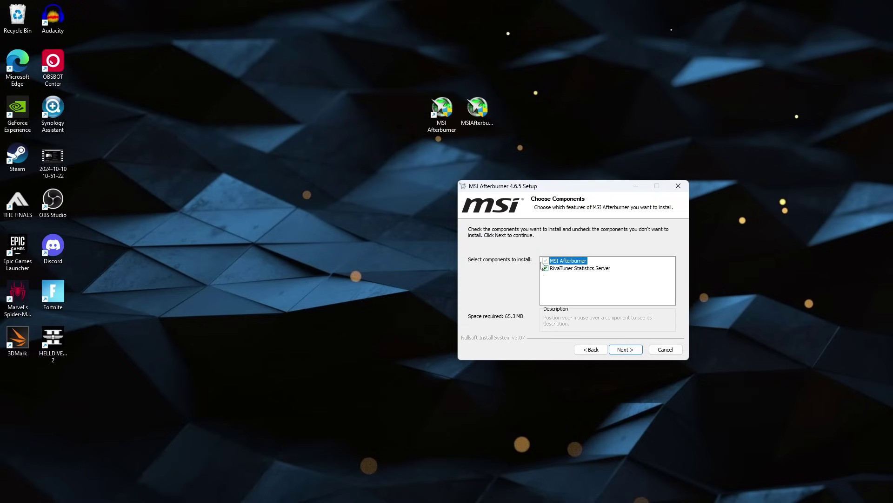
click(626, 350)
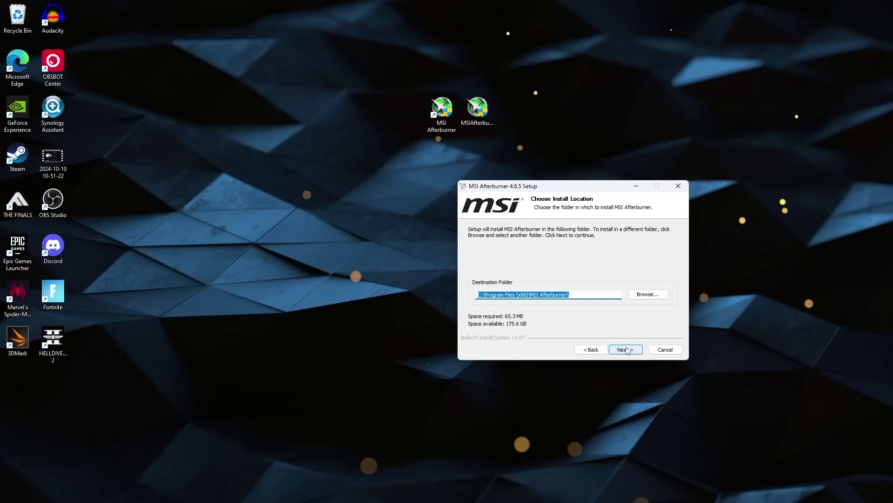
click(628, 351)
click(631, 349)
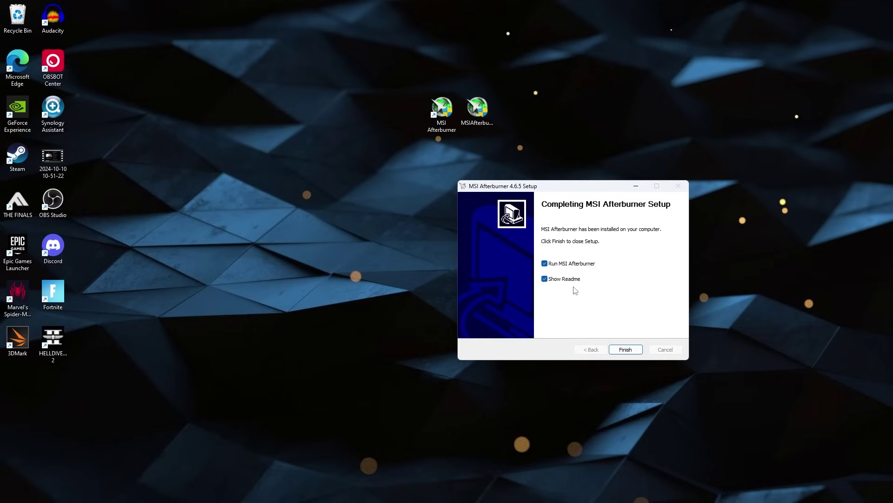
click(573, 283)
click(625, 350)
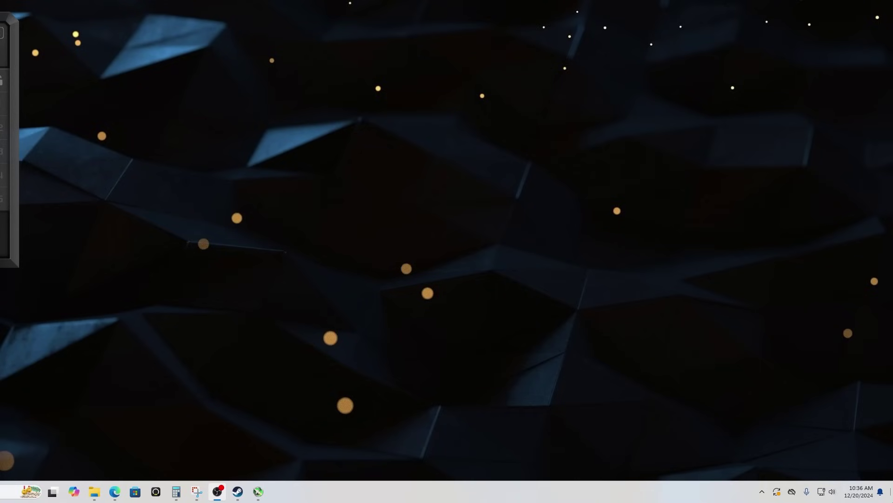
Step: Open RivaTuner Statistics Server from the tray and nudge its On-Screen Display zoom up one step
click(762, 491)
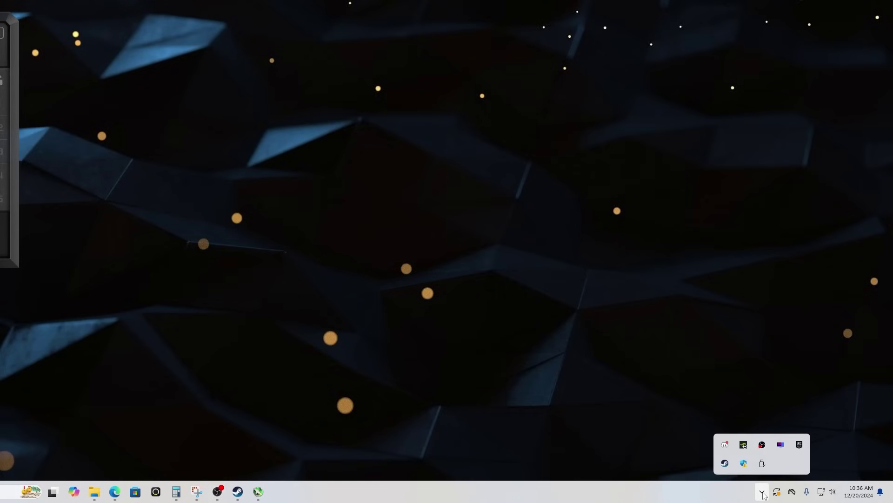
click(780, 446)
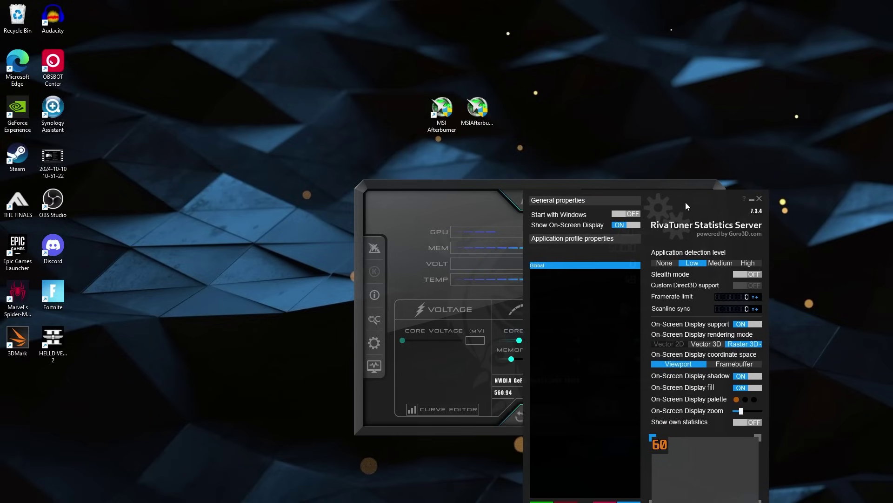
drag(493, 204, 256, 221)
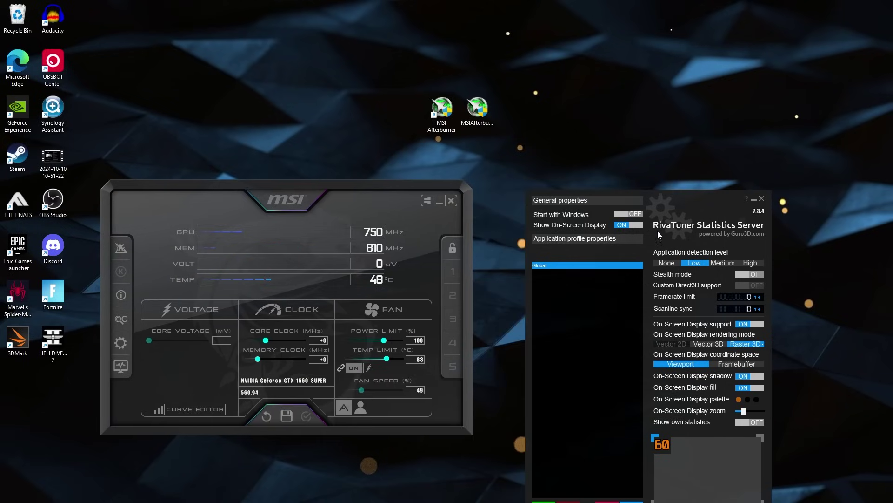
drag(701, 204, 704, 161)
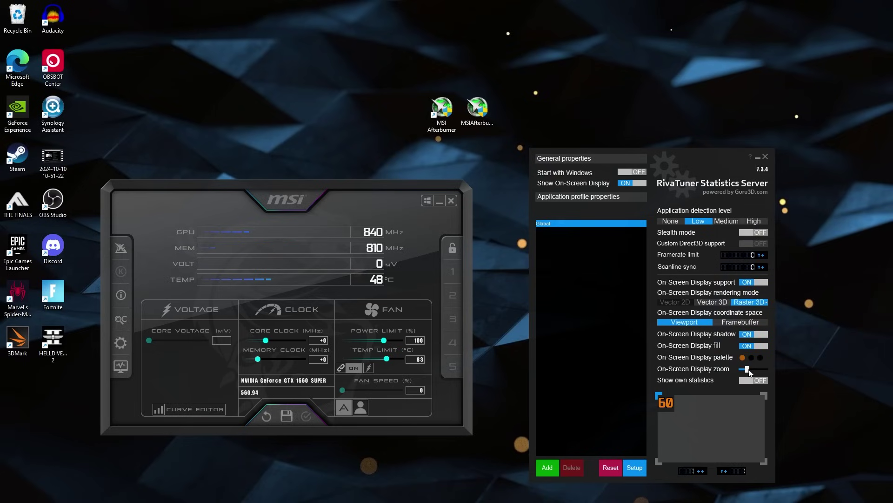
drag(749, 371, 749, 373)
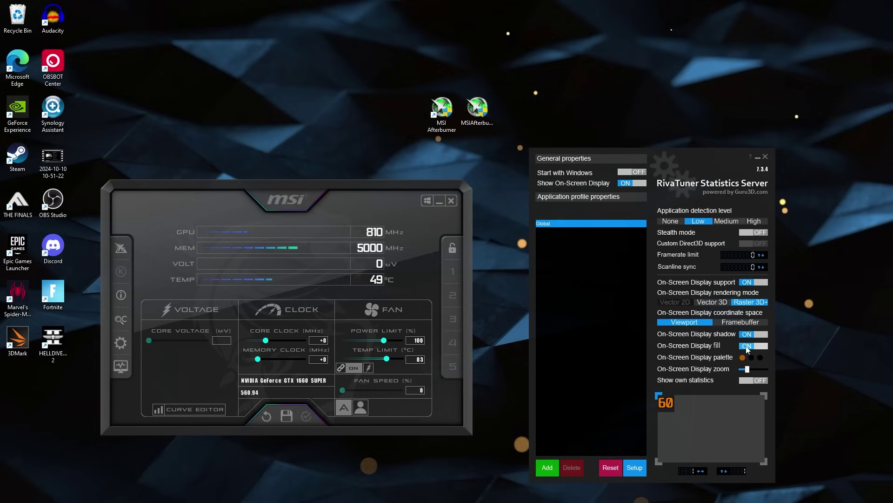
drag(747, 369, 750, 372)
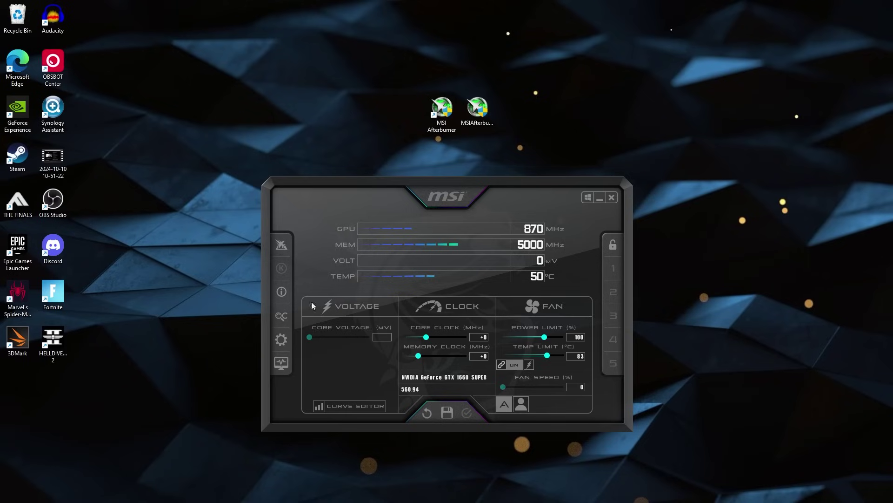
Step: Open Afterburner's monitoring settings and review the GPU temperature and FB usage graph properties
click(281, 339)
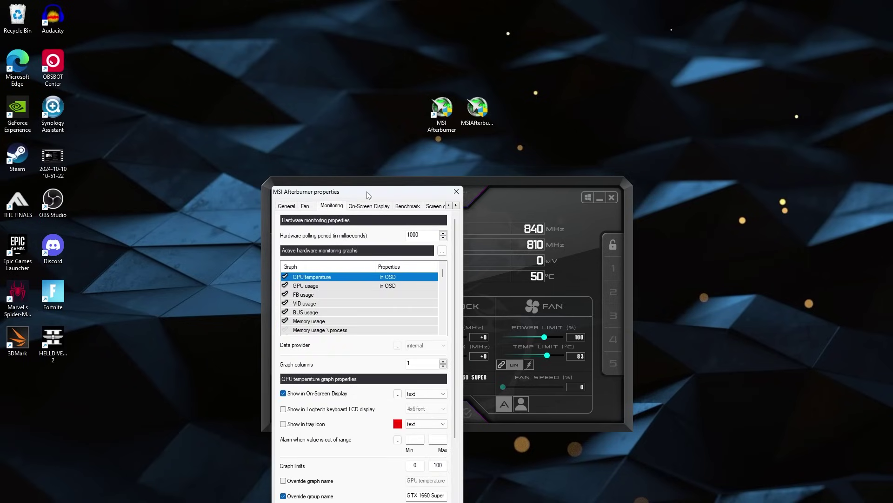
drag(369, 195, 537, 167)
scroll(613, 250, down, 1)
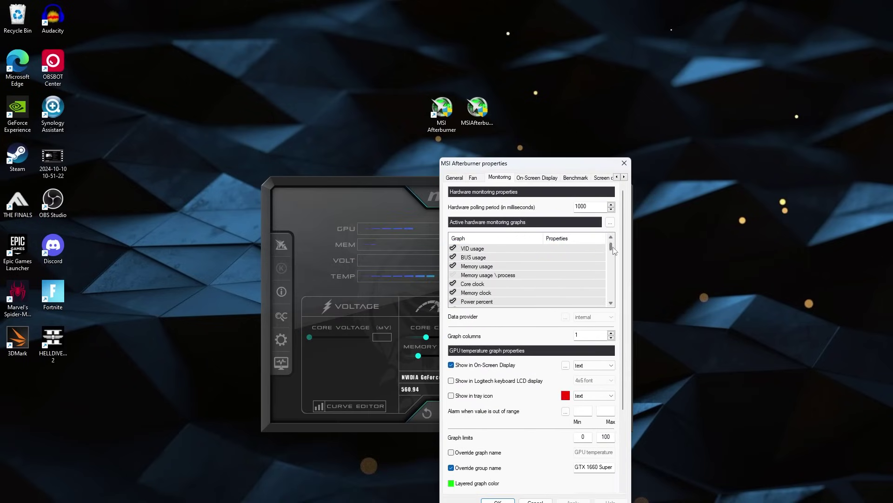
scroll(614, 250, down, 6)
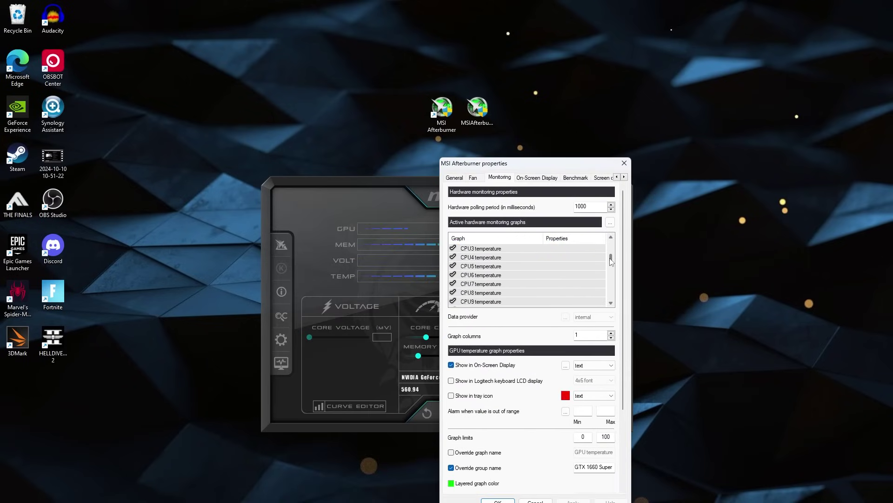
drag(611, 262, 608, 267)
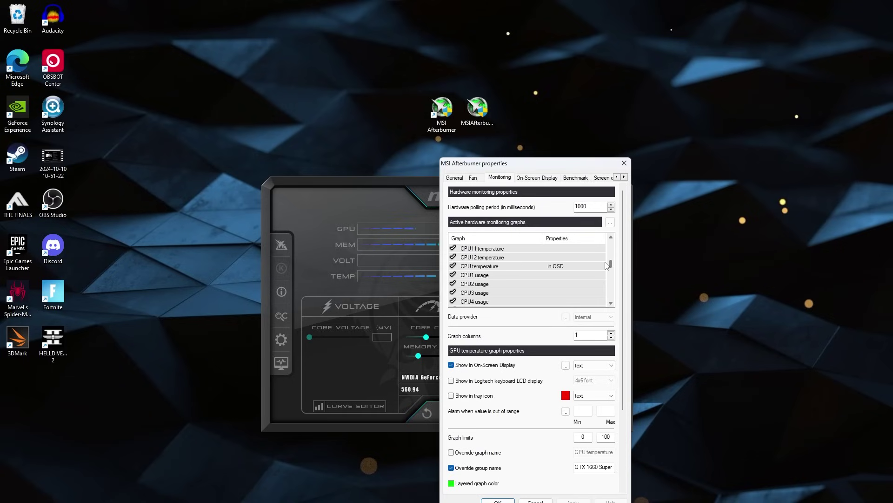
scroll(598, 270, up, 10)
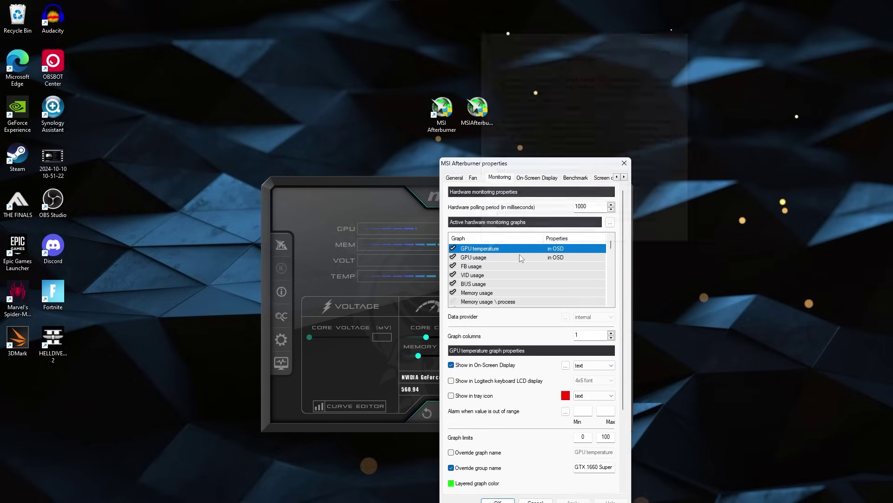
click(528, 258)
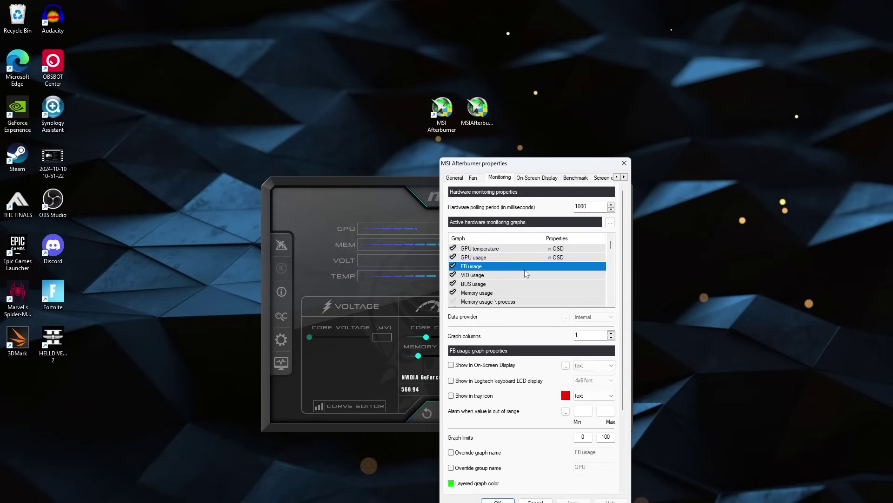
click(518, 248)
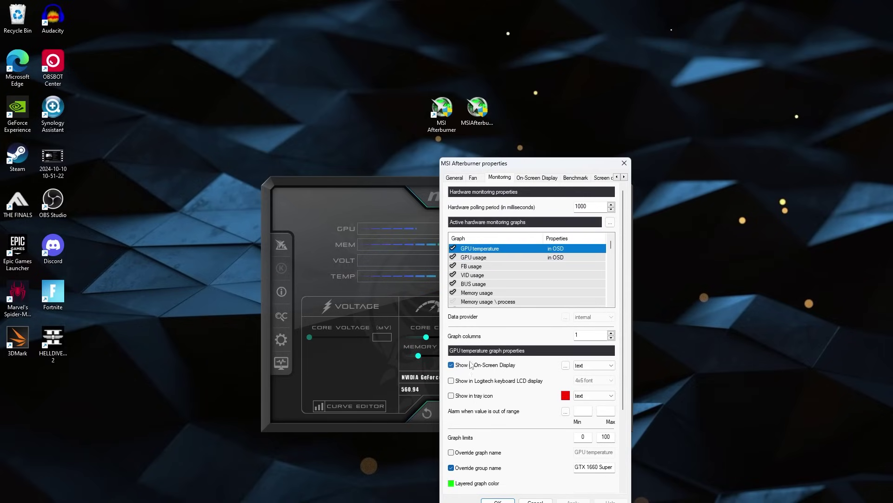
scroll(471, 364, down, 3)
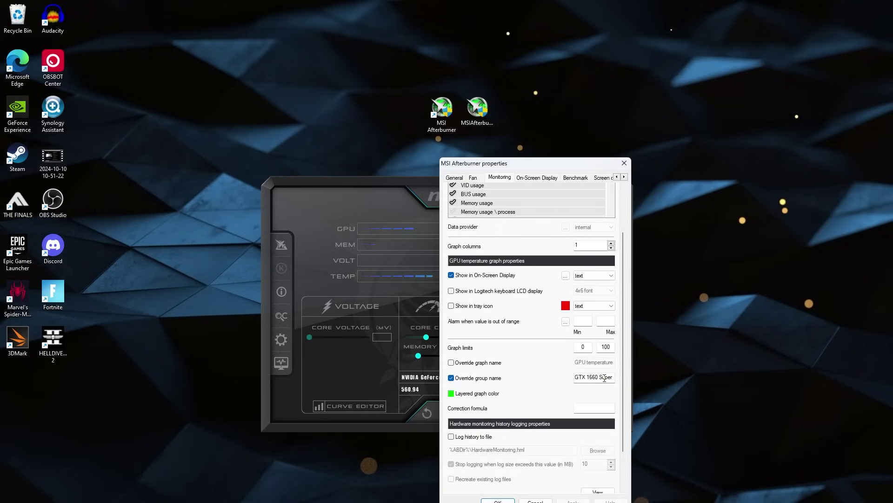
scroll(628, 378, up, 3)
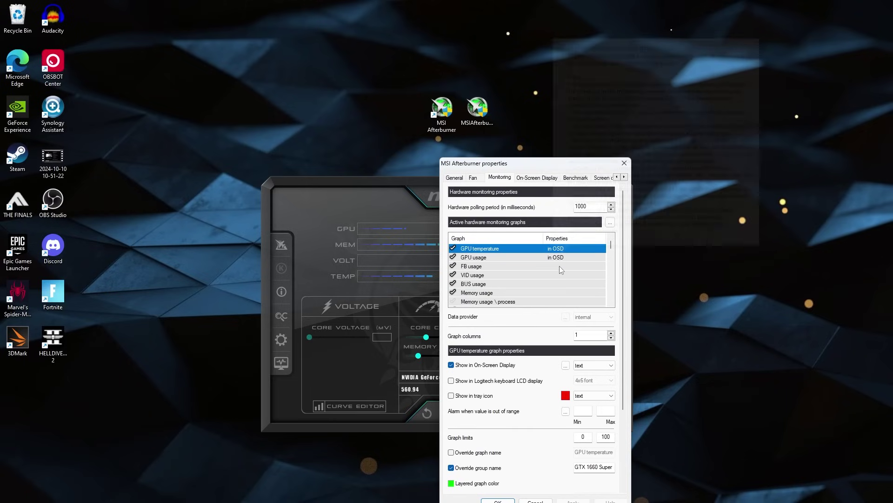
Step: Check the GPU usage, CPU temperature, CPU usage, CPU power, RAM usage and Framerate graphs' OSD settings
click(562, 261)
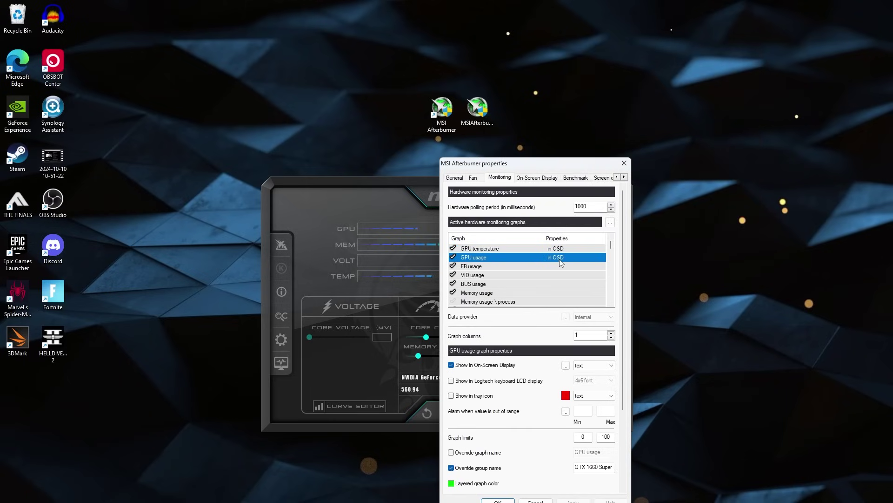
scroll(560, 261, down, 10)
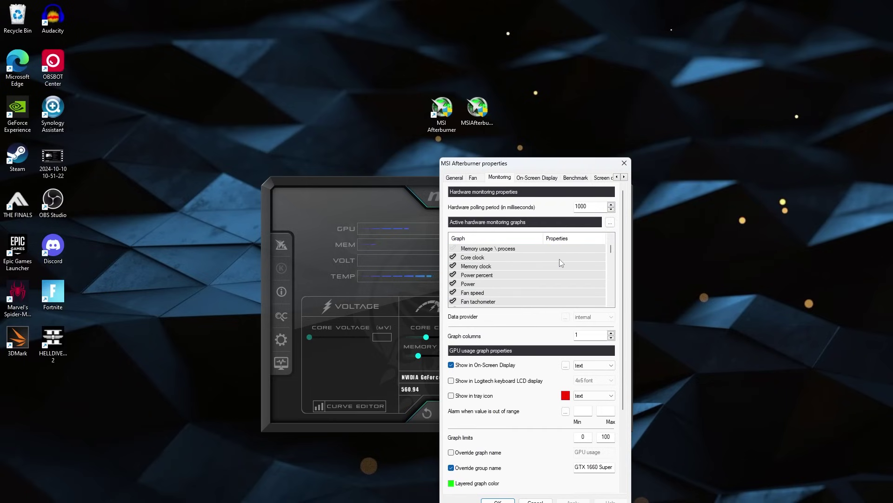
click(535, 267)
scroll(536, 270, down, 4)
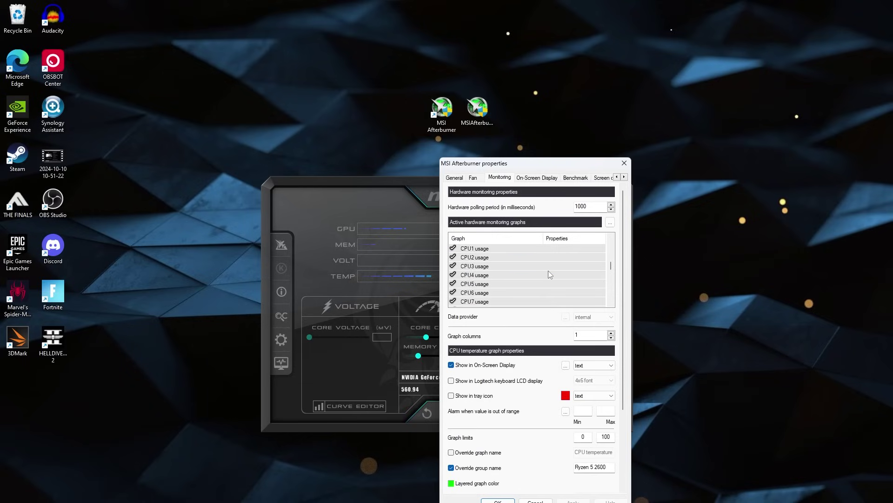
click(548, 272)
scroll(540, 277, down, 1)
scroll(537, 274, down, 3)
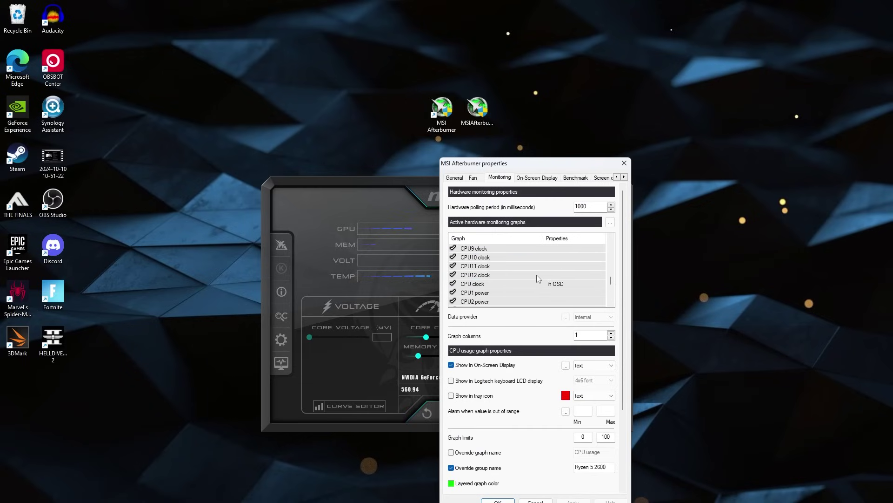
click(543, 277)
scroll(544, 277, down, 1)
scroll(543, 276, down, 4)
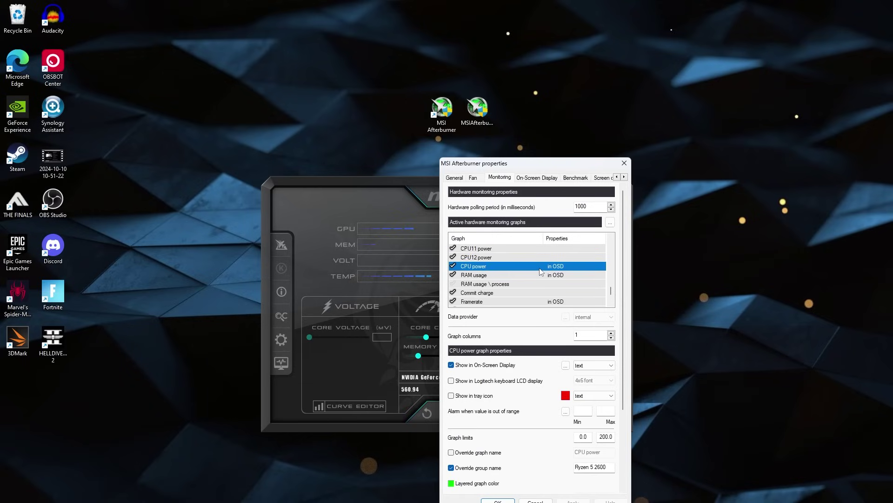
click(544, 275)
scroll(541, 273, down, 3)
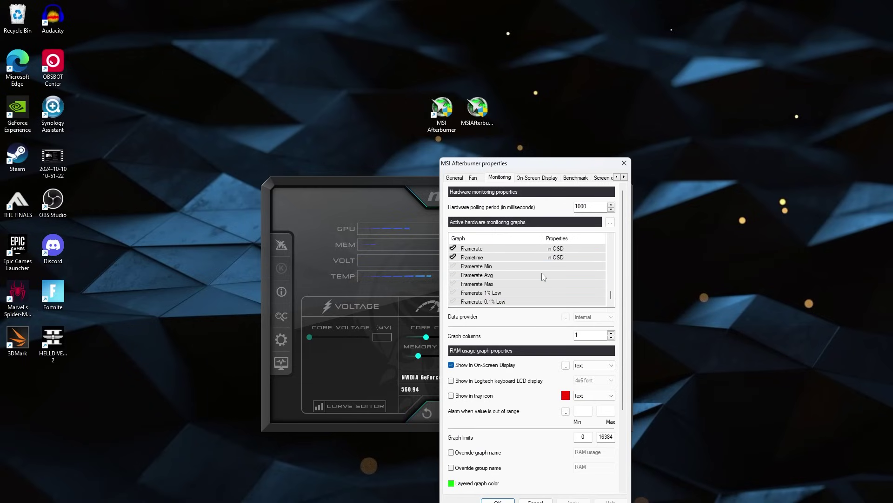
click(521, 275)
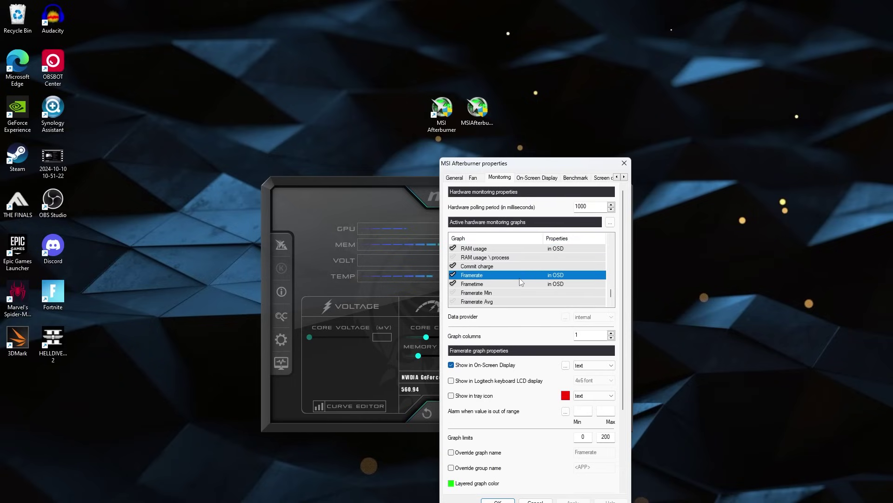
Step: Toggle Framerate Min on and back off, then close the properties window with OK
click(453, 294)
click(453, 293)
scroll(475, 292, down, 1)
drag(611, 297, 606, 252)
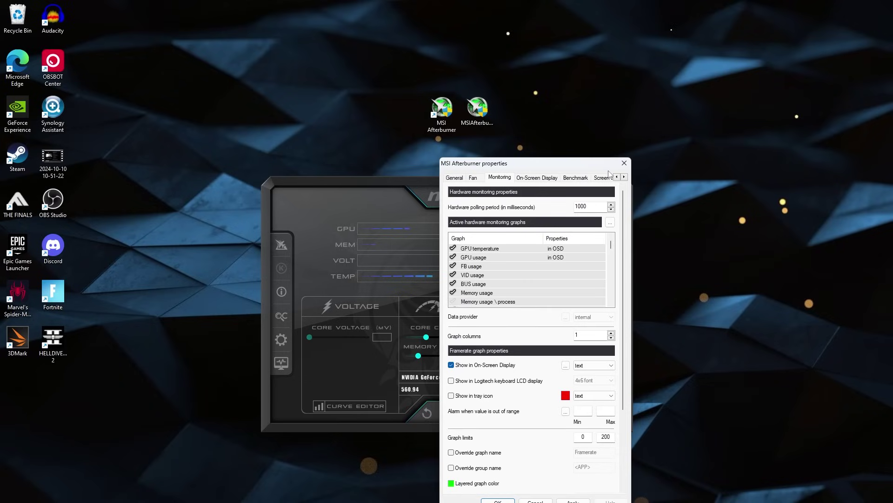
click(623, 164)
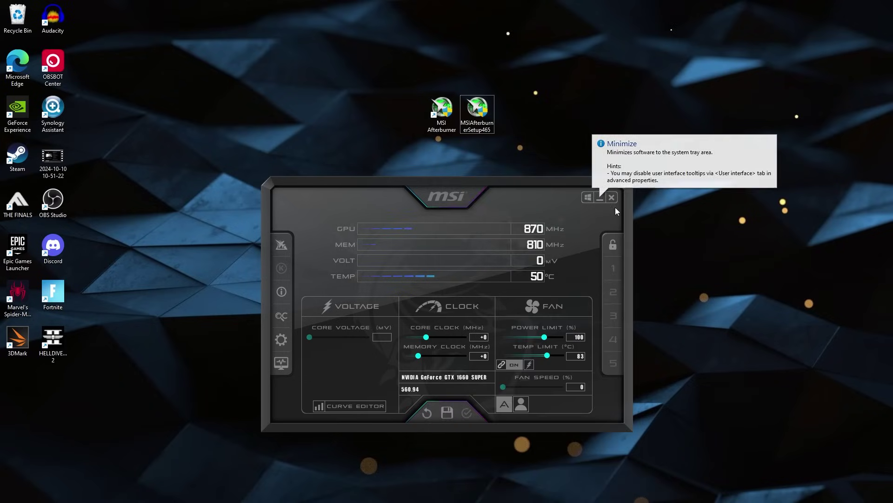
click(599, 199)
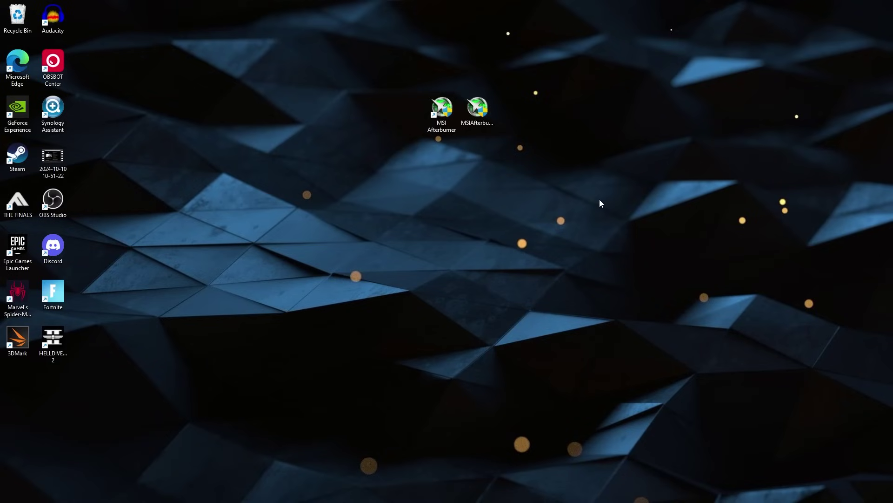
drag(423, 200, 477, 191)
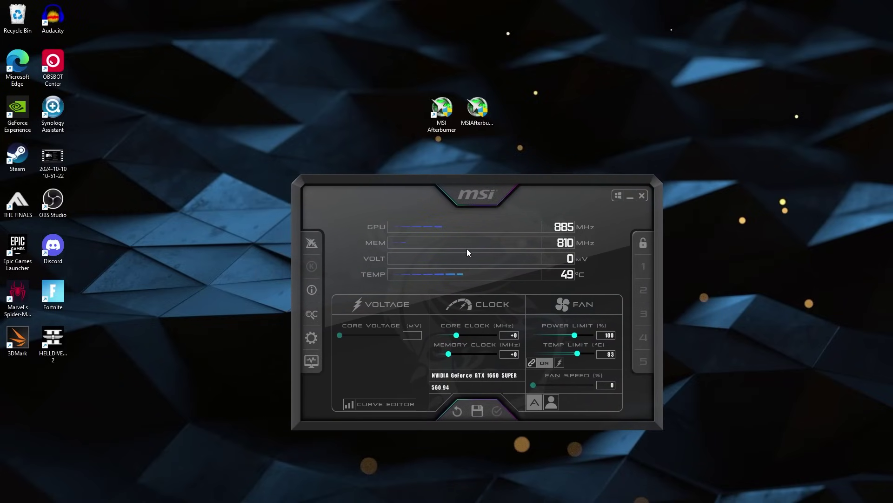
Step: Open Steam and play the Black Myth: Wukong Benchmark Tool from its store page
double_click(17, 156)
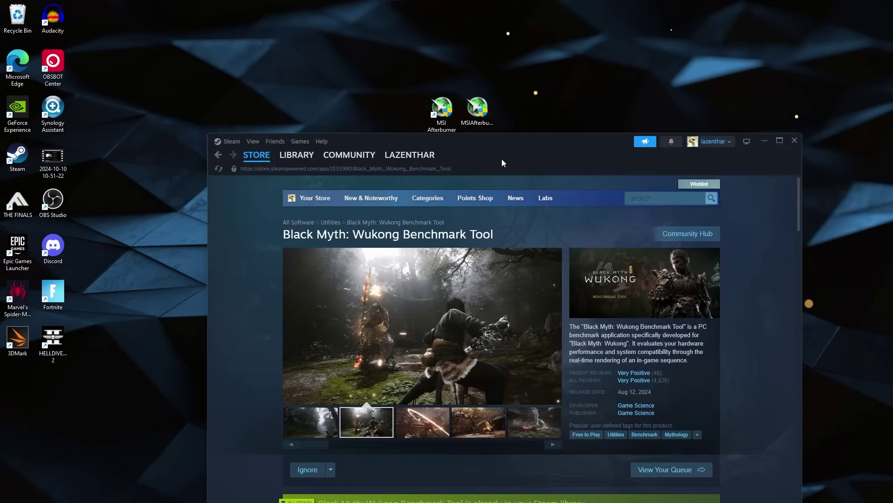
drag(501, 159, 513, 119)
scroll(481, 301, down, 4)
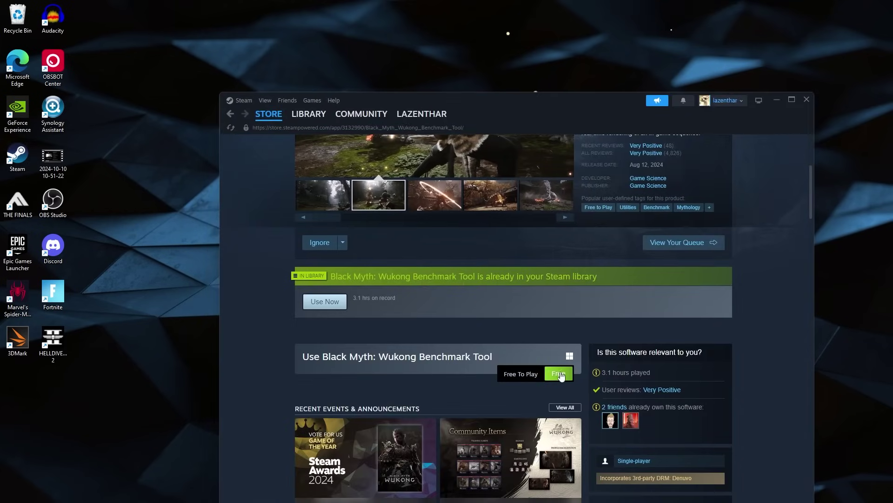
click(559, 373)
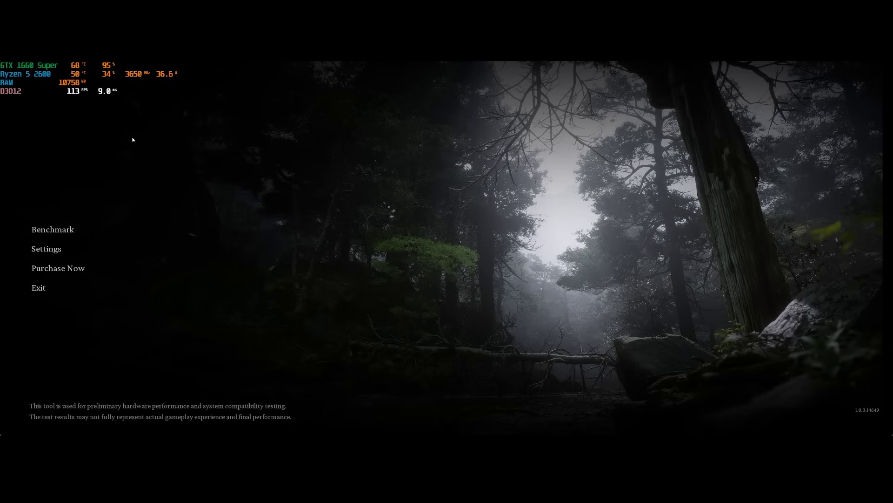
Step: Choose Benchmark in the main menu and confirm the run
click(52, 230)
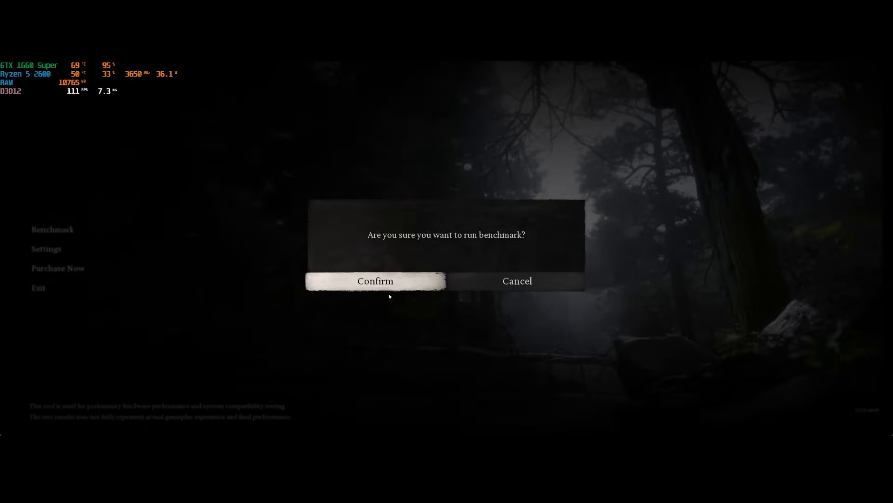
click(389, 293)
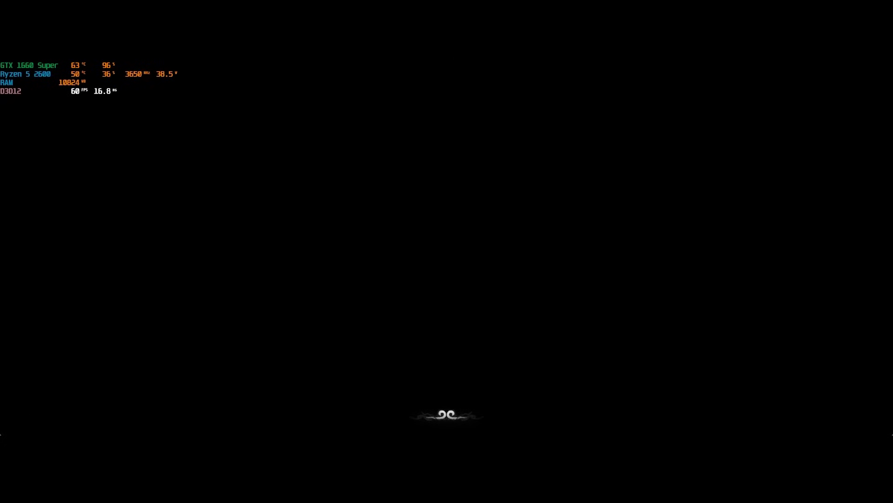